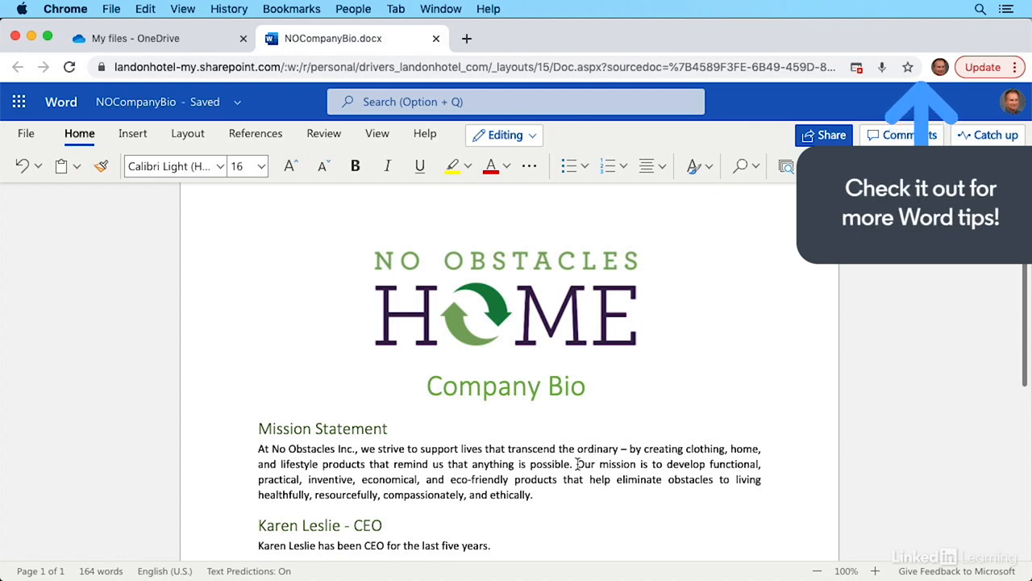
- Bring up the Share dialog for the NOCompanyBio document
{"action": "left_click", "coordinate": [834, 137]}
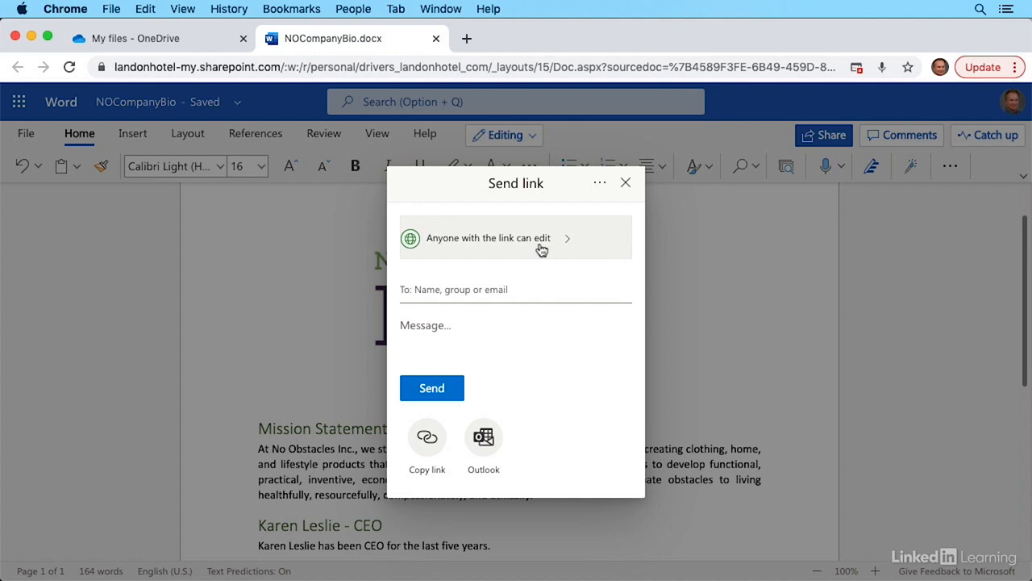
- Go into Link settings from the 'Anyone with the link can edit' row
{"action": "left_click", "coordinate": [552, 251]}
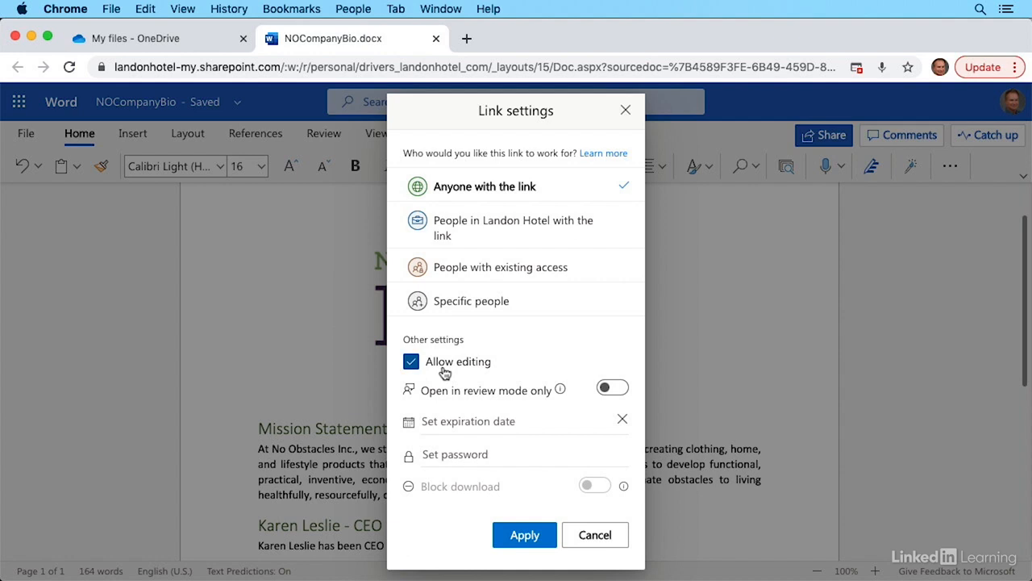
- Toggle Allow editing and review-only mode off and back, then start setting an expiration date
{"action": "left_click", "coordinate": [411, 364]}
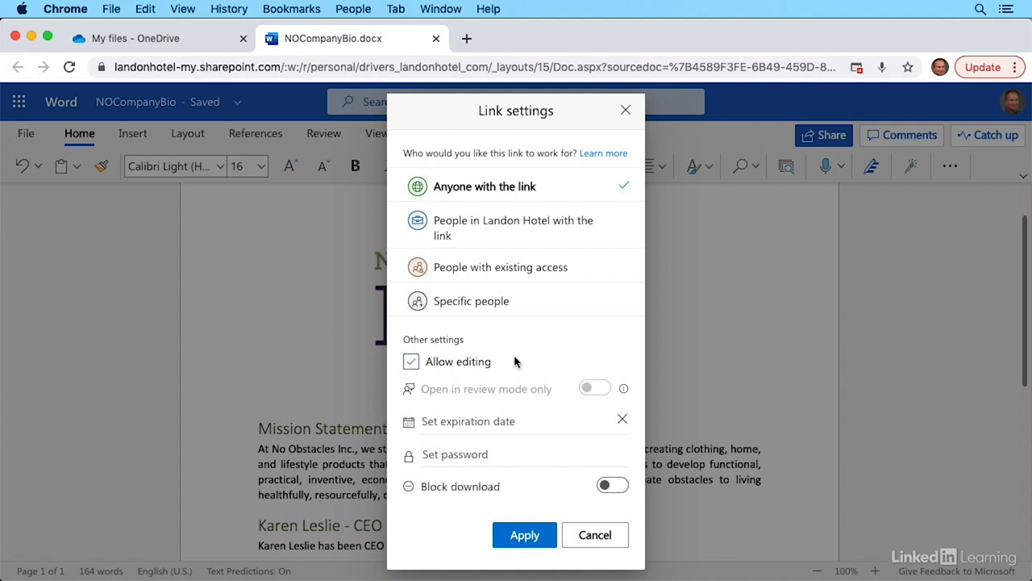
{"action": "left_click", "coordinate": [413, 364]}
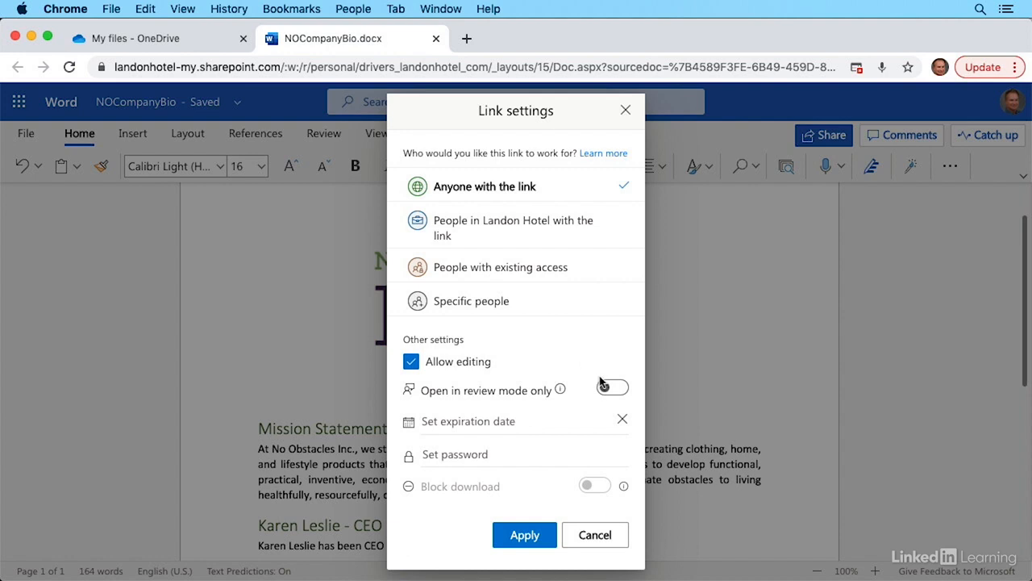
{"action": "left_click", "coordinate": [620, 391]}
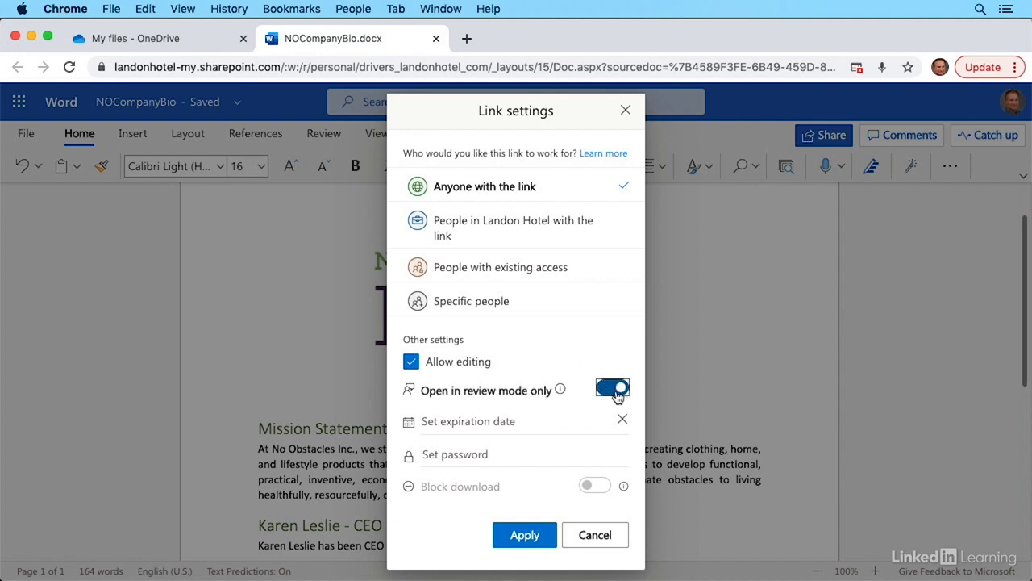
{"action": "left_click", "coordinate": [618, 393]}
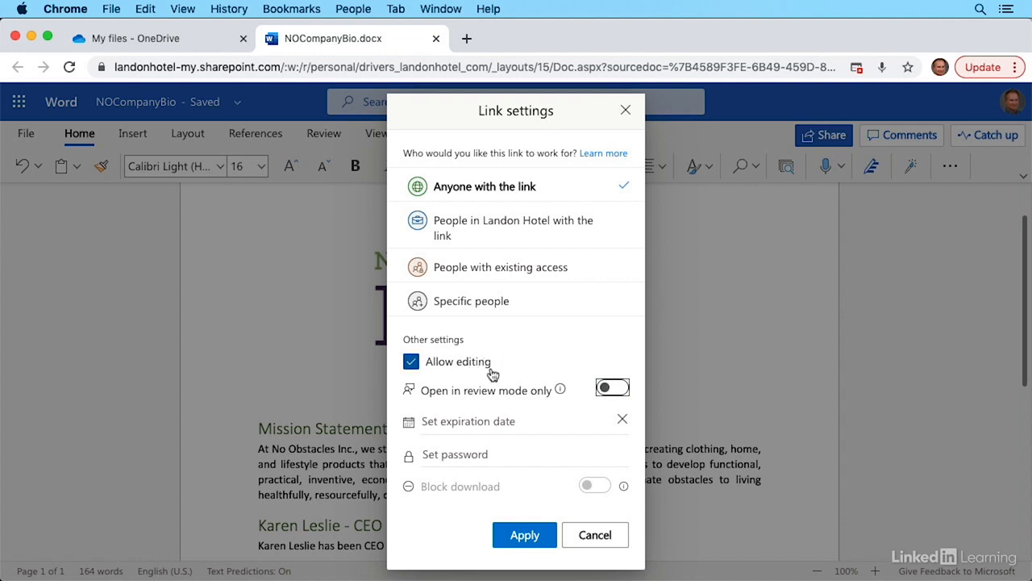
{"action": "left_click", "coordinate": [517, 428]}
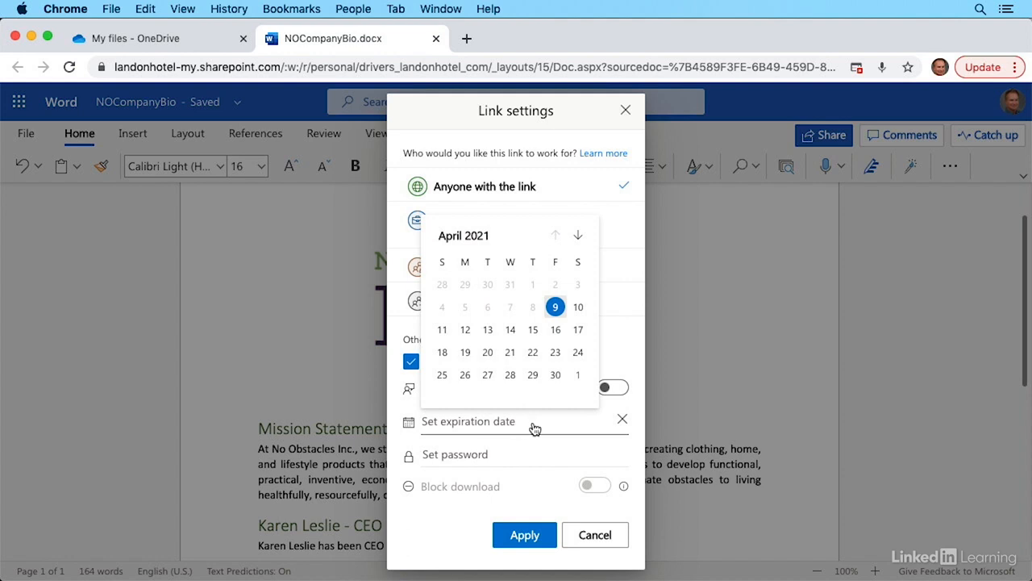
- Make the link expire on April 16, 2021 and apply the link settings
{"action": "left_click", "coordinate": [556, 331]}
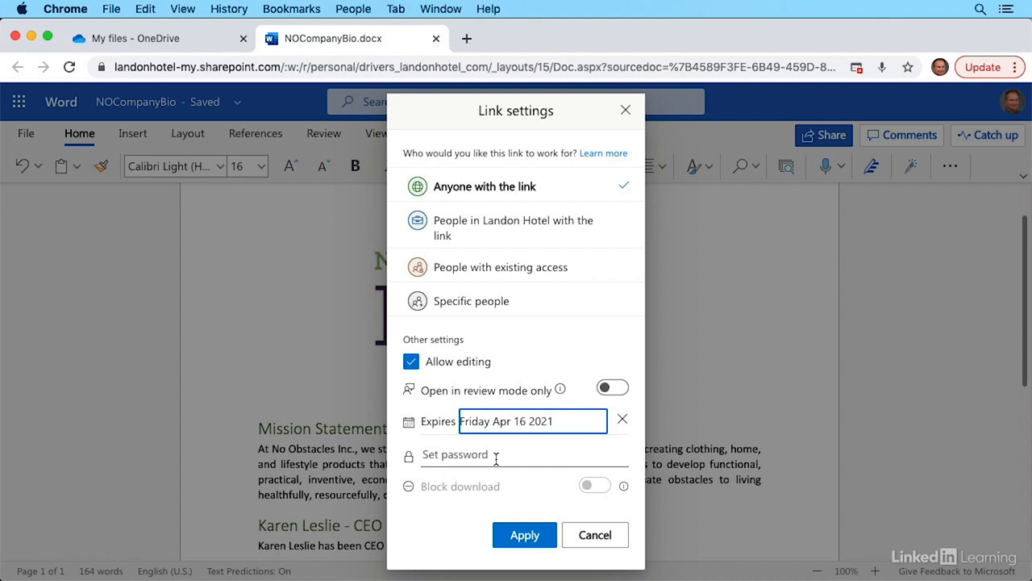
{"action": "left_click", "coordinate": [524, 535]}
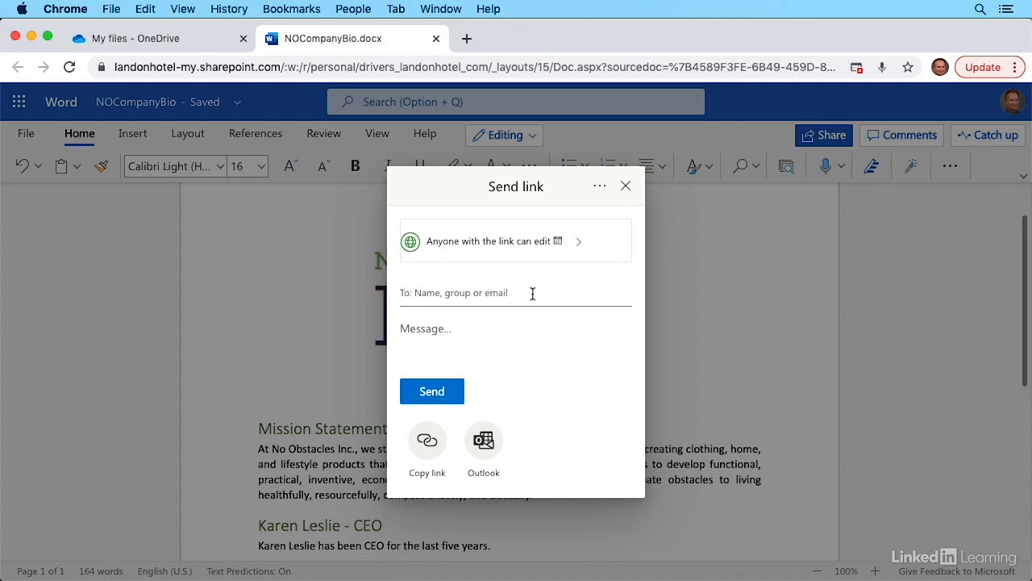
{"action": "type", "text": "kar"}
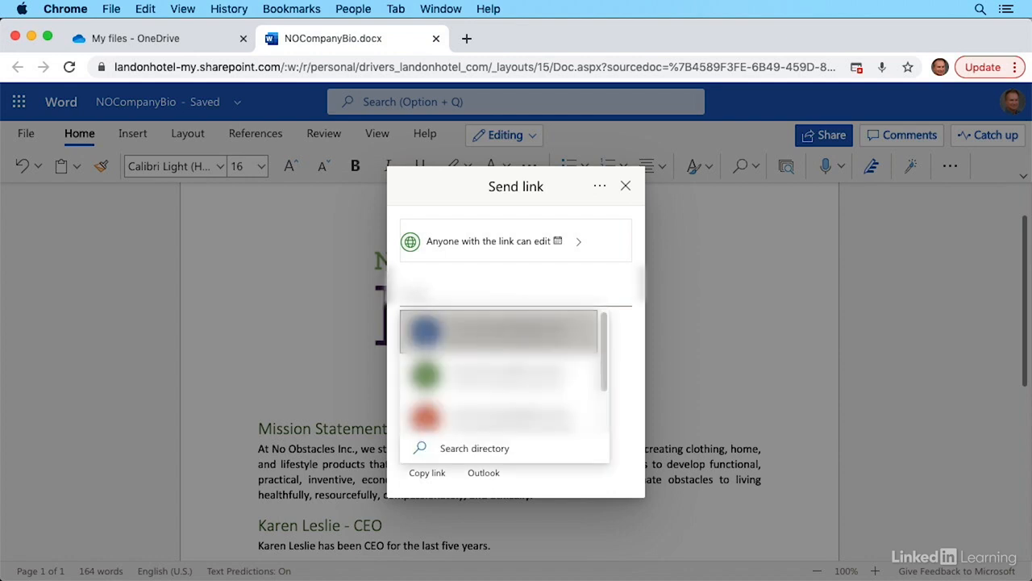
- Send the editable link to Karen with a note asking for changes as necessary
{"action": "left_click", "coordinate": [488, 334]}
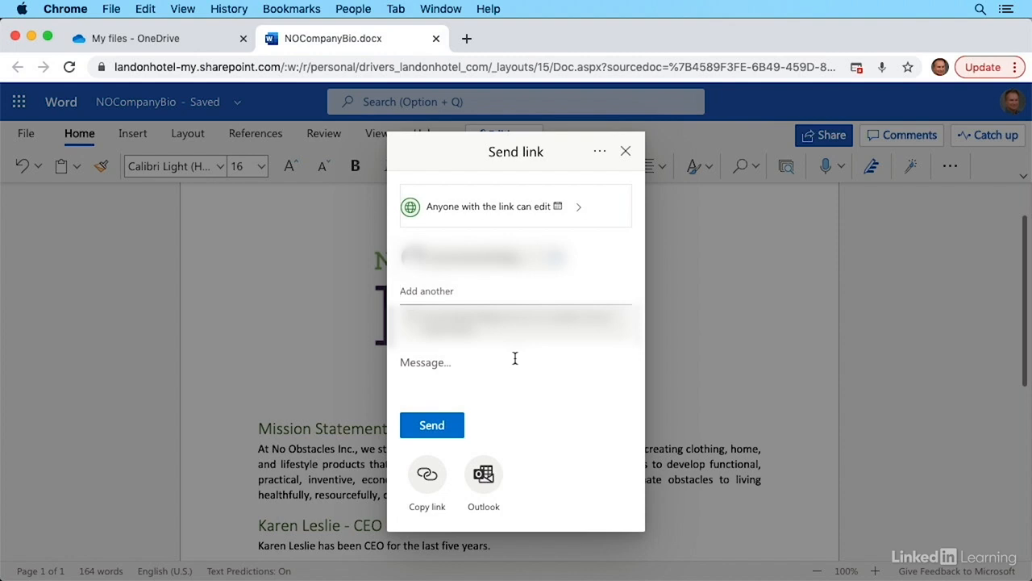
{"action": "left_click", "coordinate": [443, 366]}
{"action": "type", "text": "P"}
{"action": "type", "text": "lease make"}
{"action": "type", "text": " changes as"}
{"action": "type", "text": " necessary."}
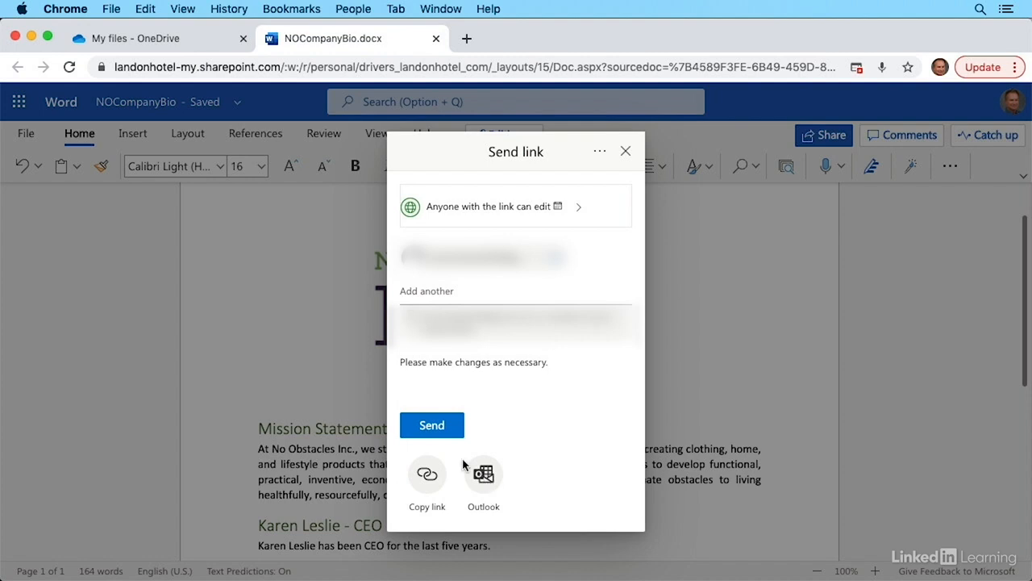
{"action": "left_click", "coordinate": [431, 425]}
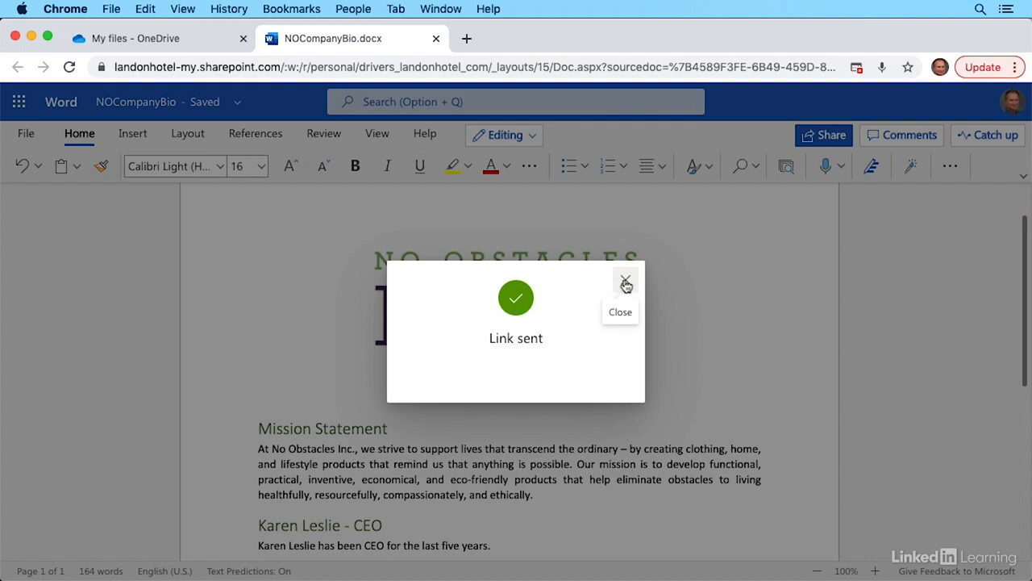
{"action": "left_click", "coordinate": [626, 283]}
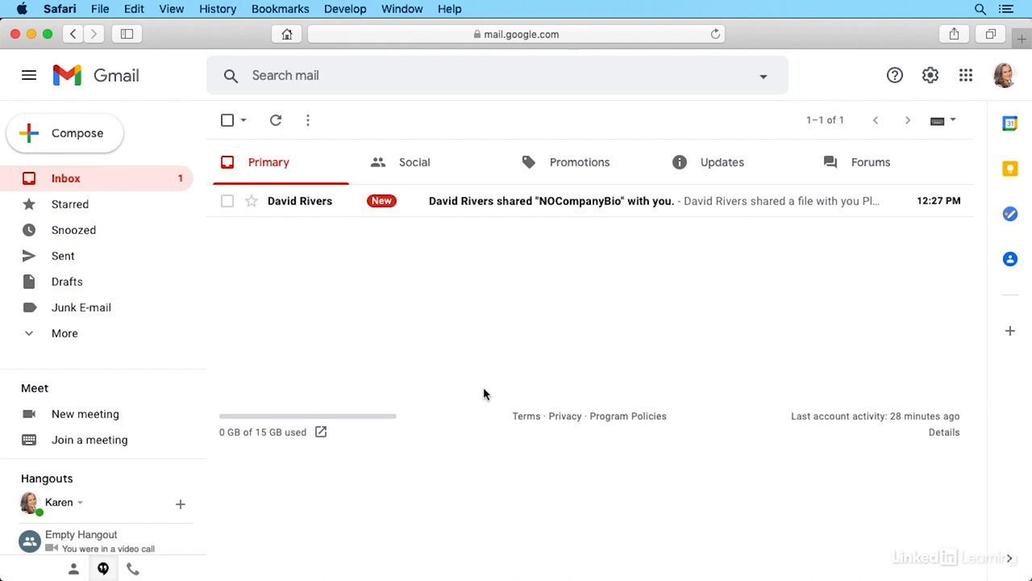
{"action": "mouse_move", "coordinate": [516, 201]}
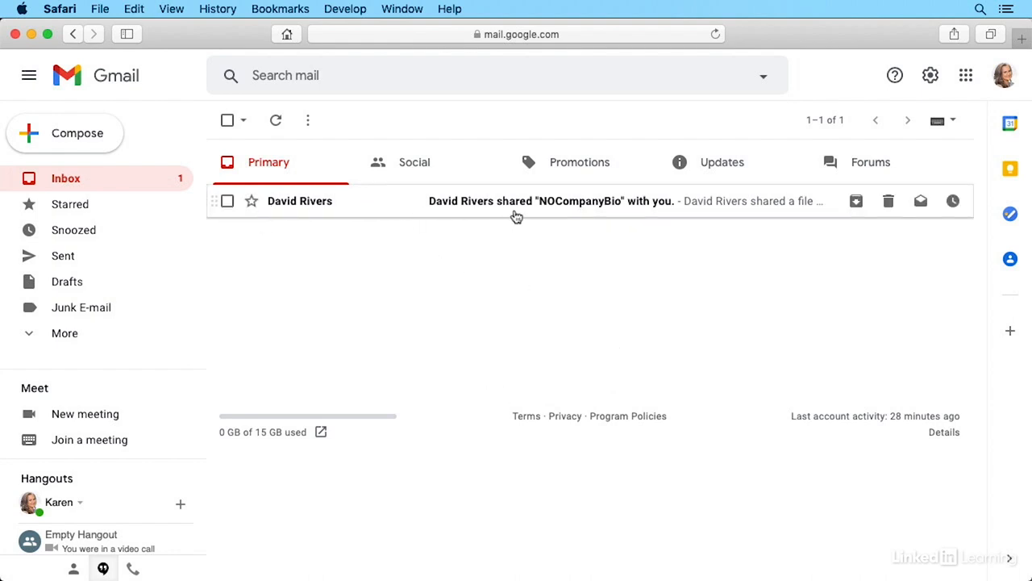
- Open the 'shared a file with you' email for NOCompanyBio in Gmail
{"action": "left_click", "coordinate": [529, 208]}
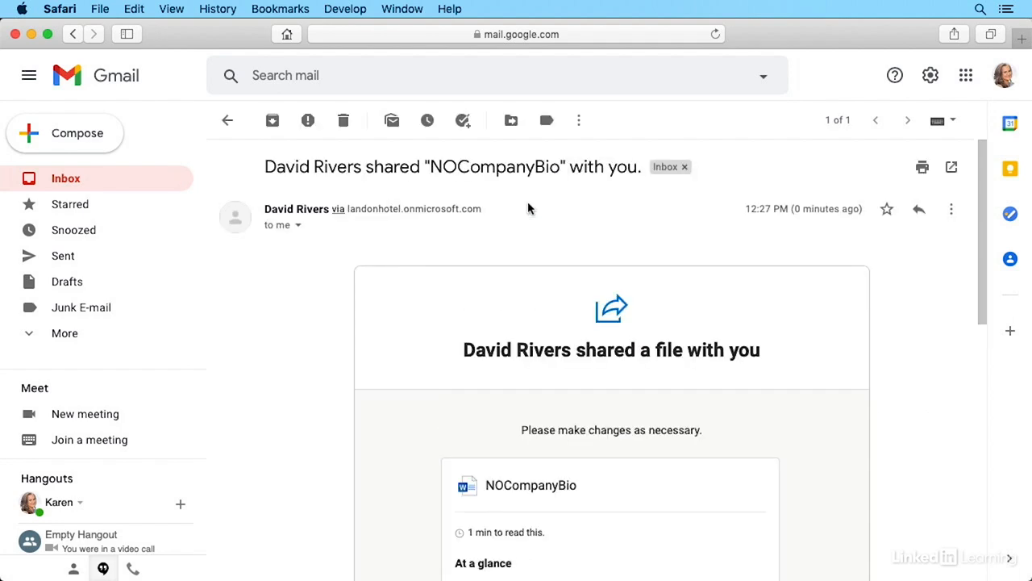
{"action": "scroll", "coordinate": [691, 367], "scroll_direction": "down", "scroll_amount": 5}
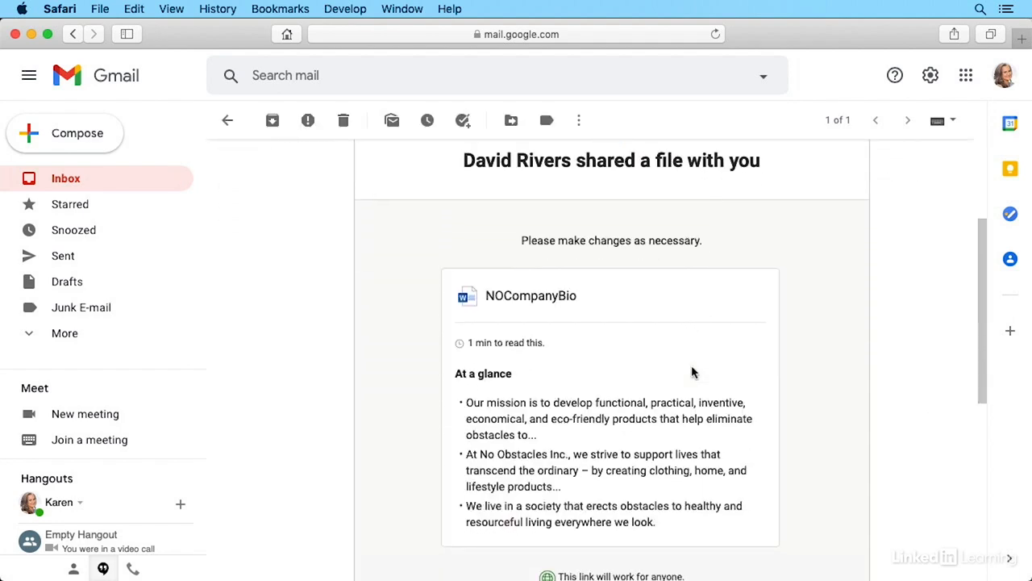
{"action": "scroll", "coordinate": [692, 380], "scroll_direction": "down", "scroll_amount": 2}
{"action": "scroll", "coordinate": [692, 380], "scroll_direction": "down", "scroll_amount": 3}
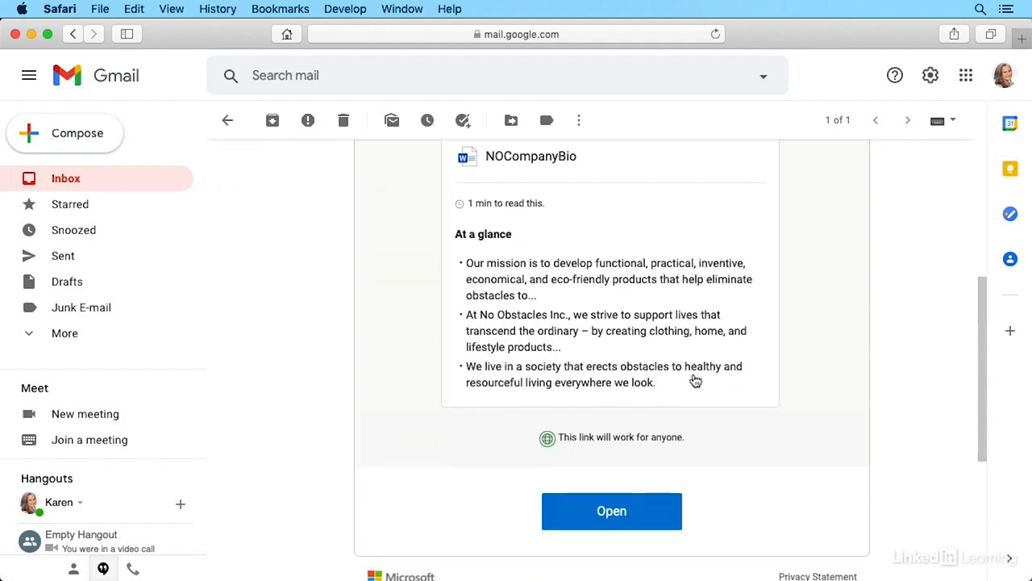
{"action": "scroll", "coordinate": [477, 403], "scroll_direction": "down", "scroll_amount": 1}
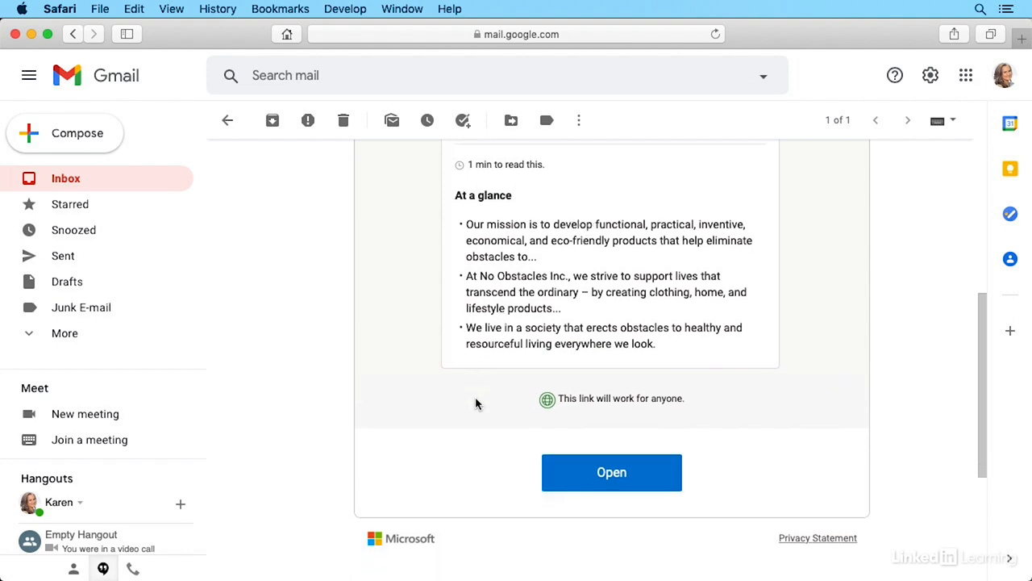
{"action": "scroll", "coordinate": [476, 403], "scroll_direction": "down", "scroll_amount": 2}
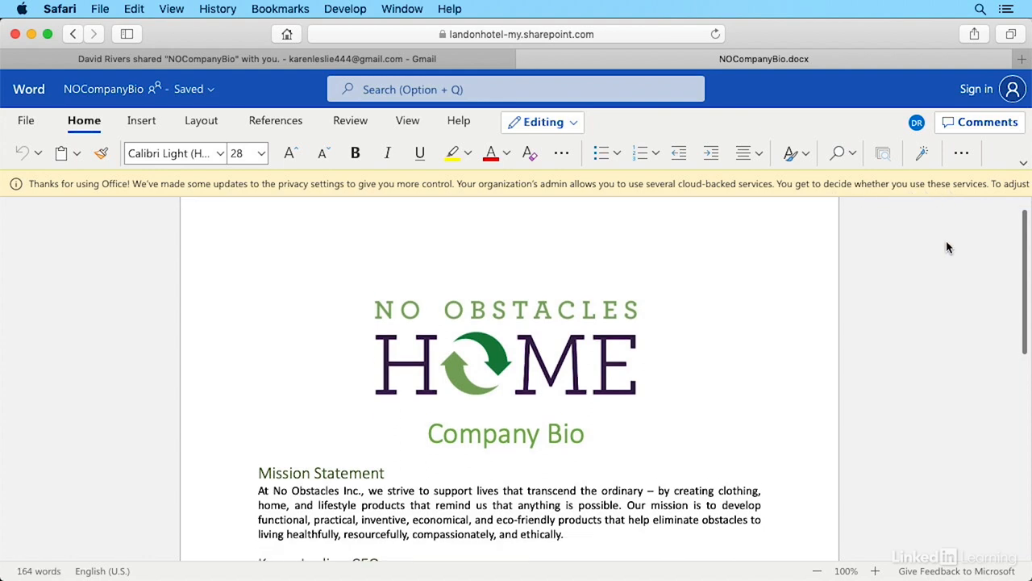
{"action": "scroll", "coordinate": [948, 247], "scroll_direction": "down", "scroll_amount": 3}
{"action": "scroll", "coordinate": [948, 247], "scroll_direction": "down", "scroll_amount": 2}
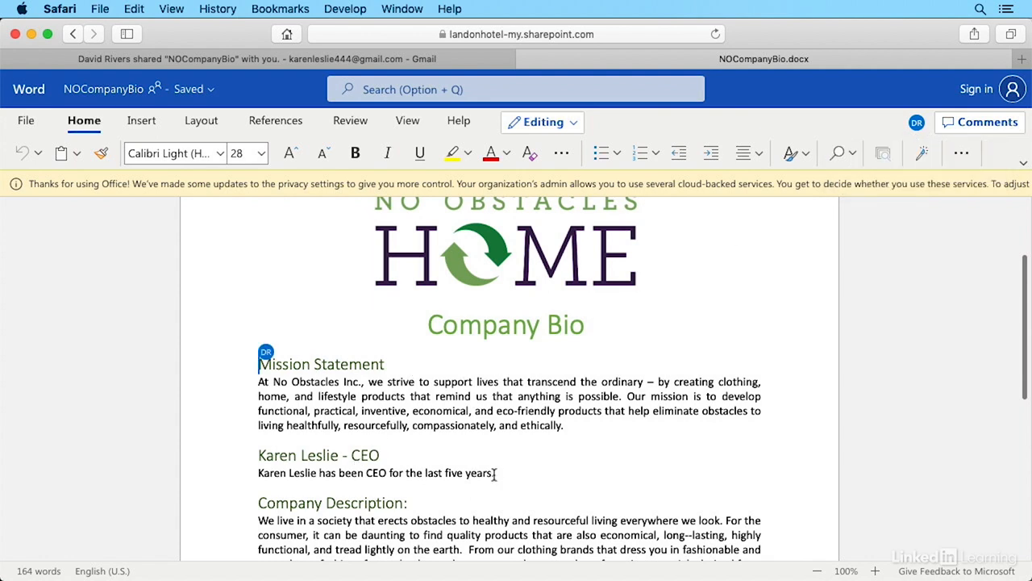
- Replace the word 'five' with 'six' in the CEO's tenure
{"action": "double_click", "coordinate": [450, 475]}
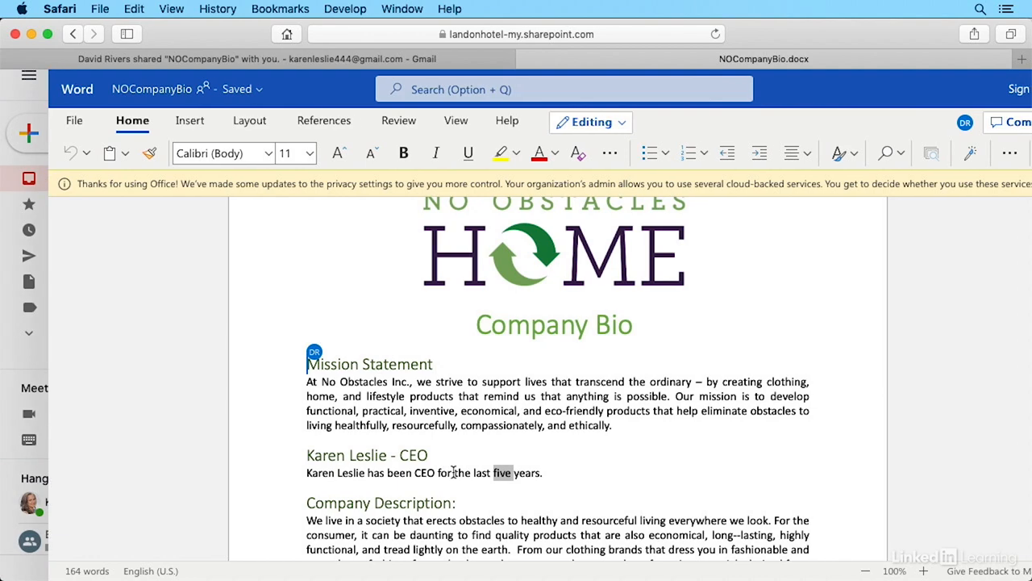
{"action": "type", "text": "six"}
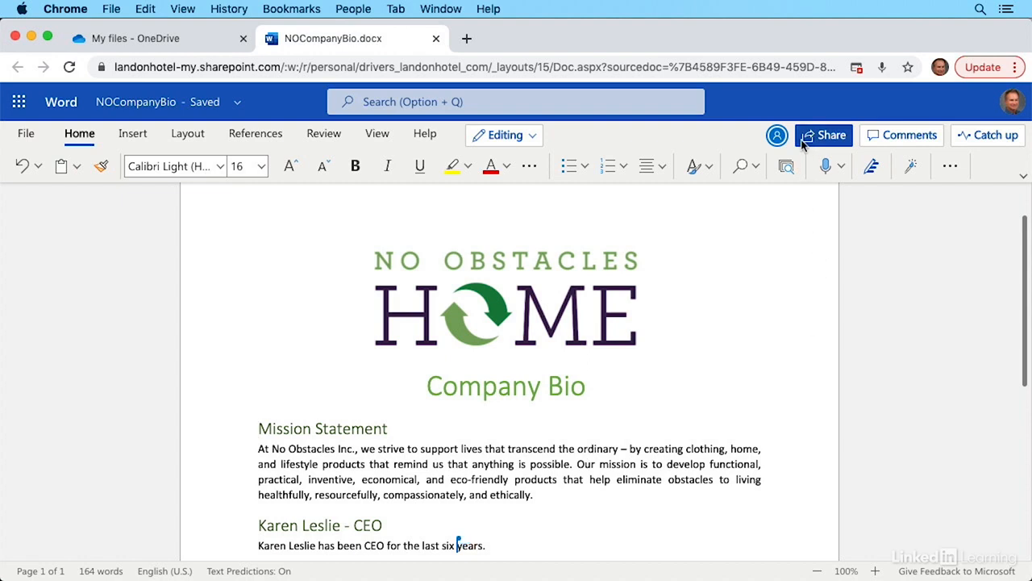
- Check the guest collaborator's location and Catch up activity, then reopen the Share dialog
{"action": "left_click", "coordinate": [777, 139]}
{"action": "scroll", "coordinate": [593, 511], "scroll_direction": "down", "scroll_amount": 3}
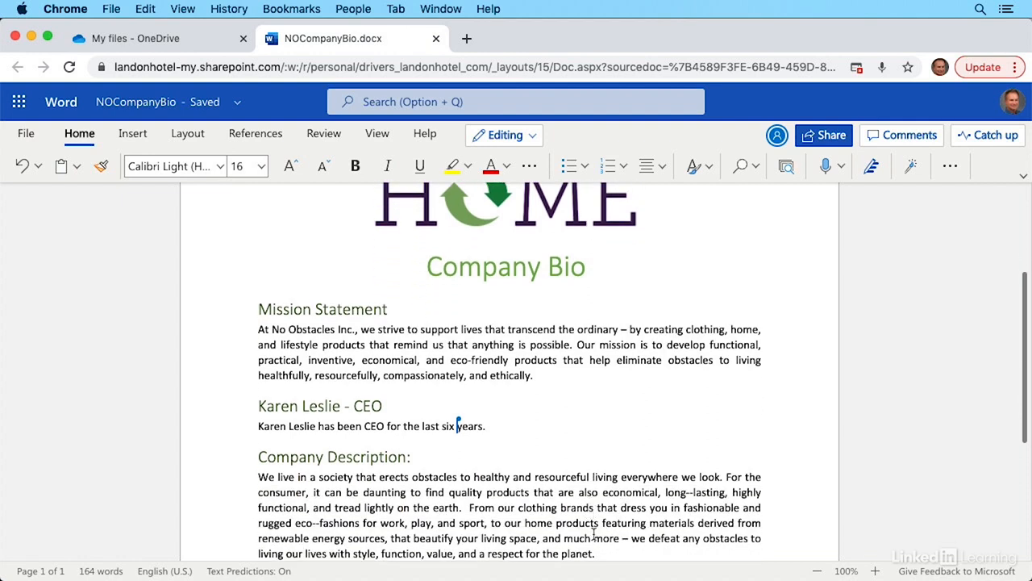
{"action": "left_click", "coordinate": [993, 137]}
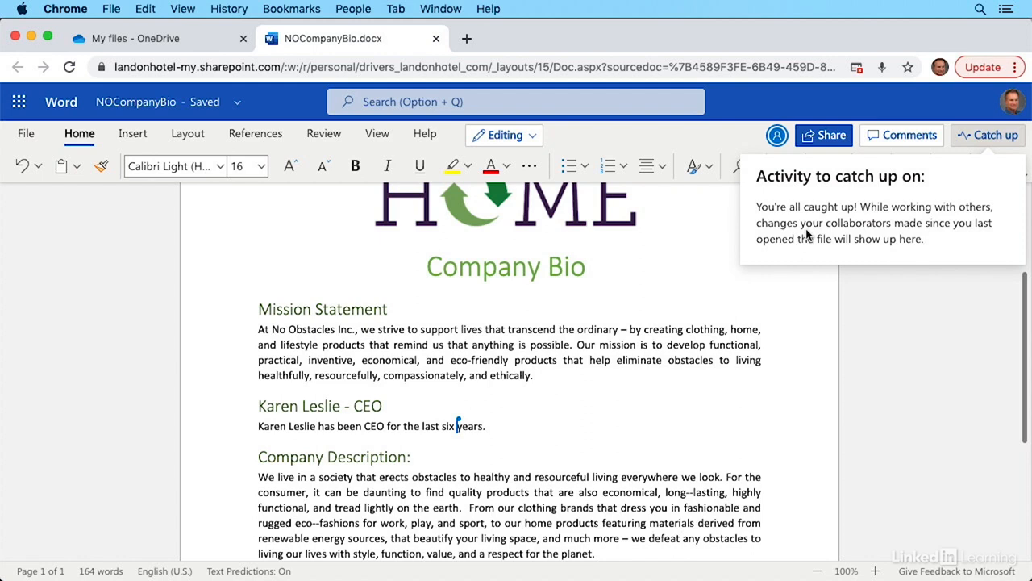
{"action": "left_click", "coordinate": [520, 422]}
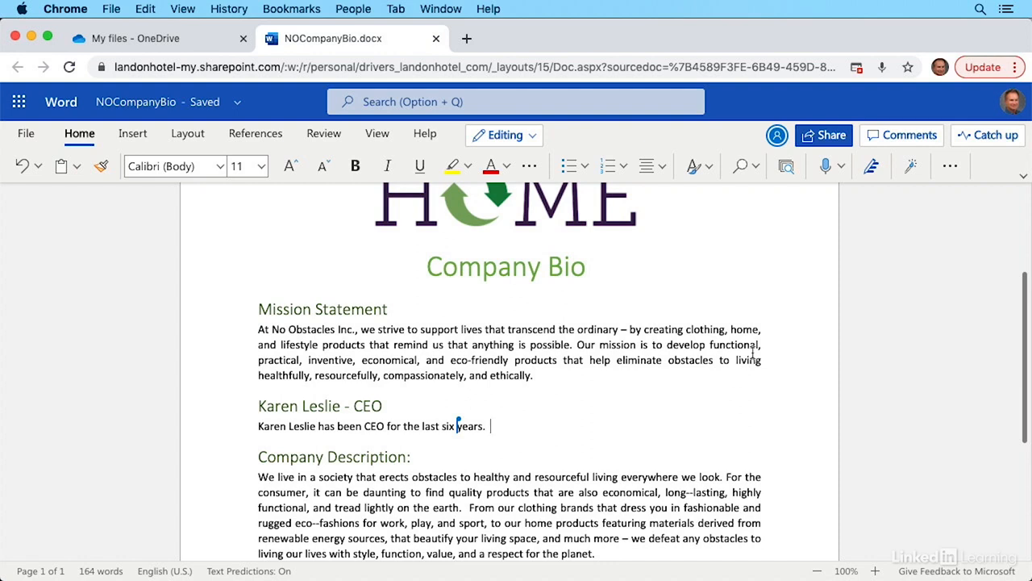
{"action": "left_click", "coordinate": [831, 139]}
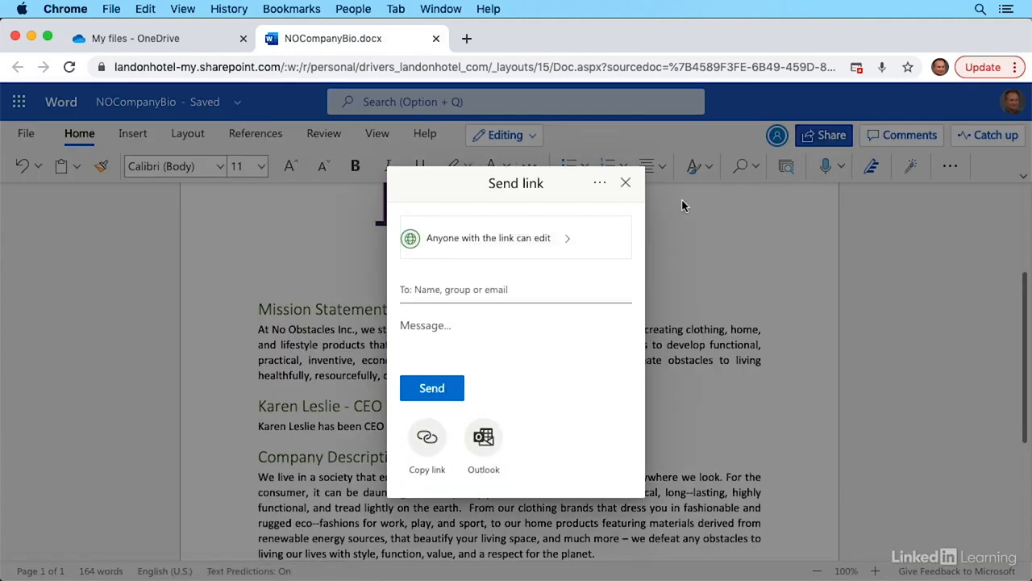
- Open Manage access and the settings of the anyone-can-edit link
{"action": "left_click", "coordinate": [600, 185]}
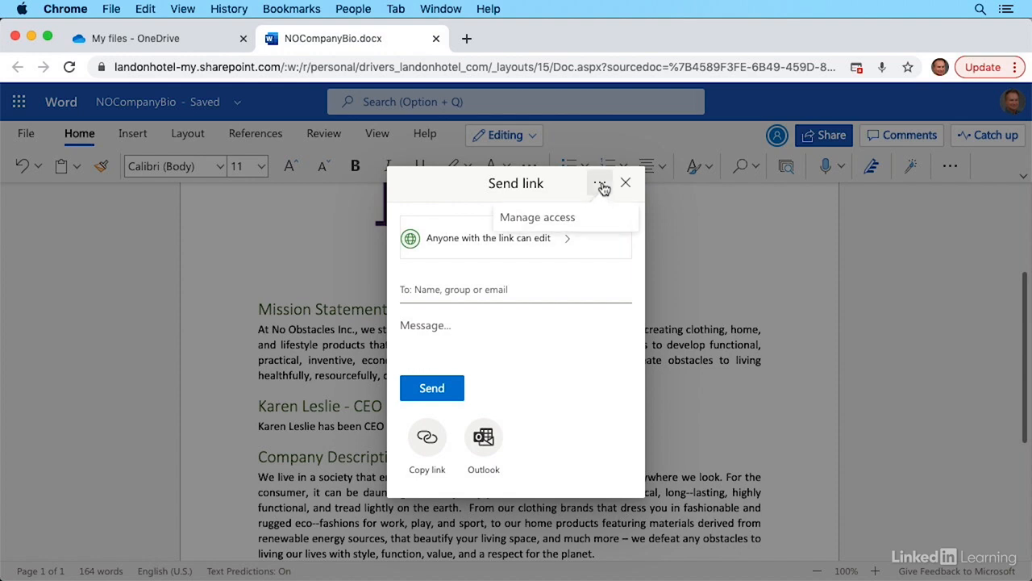
{"action": "left_click", "coordinate": [537, 220]}
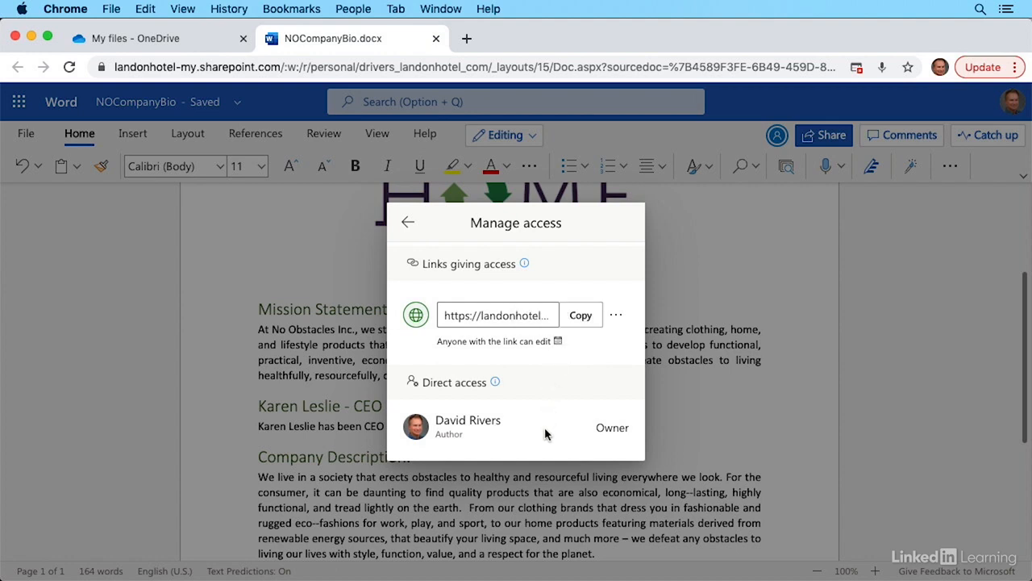
{"action": "left_click", "coordinate": [617, 317]}
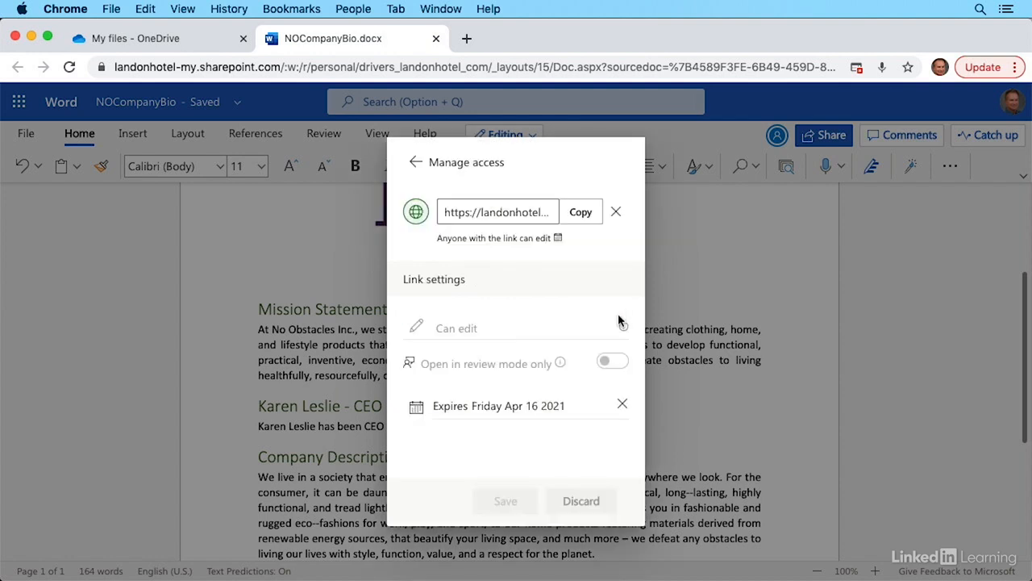
- Delete the anyone-can-edit sharing link and close the sharing dialog
{"action": "left_click", "coordinate": [616, 213]}
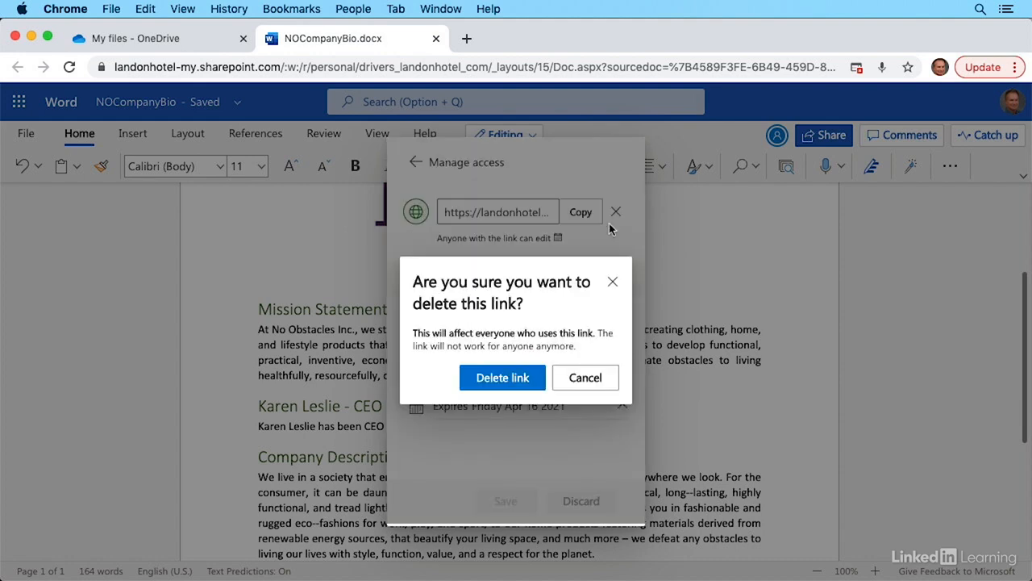
{"action": "left_click", "coordinate": [496, 380]}
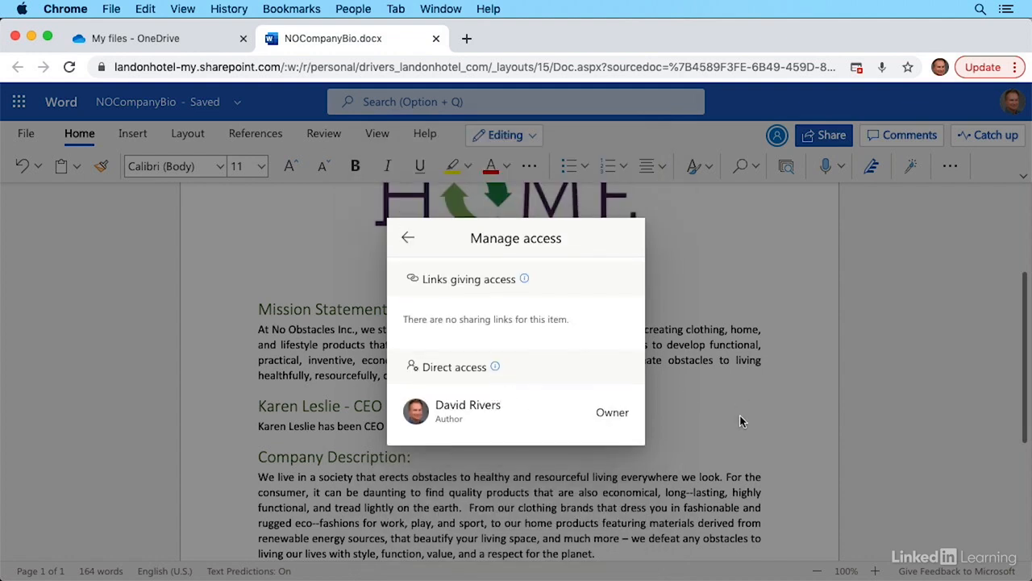
{"action": "left_click", "coordinate": [407, 238]}
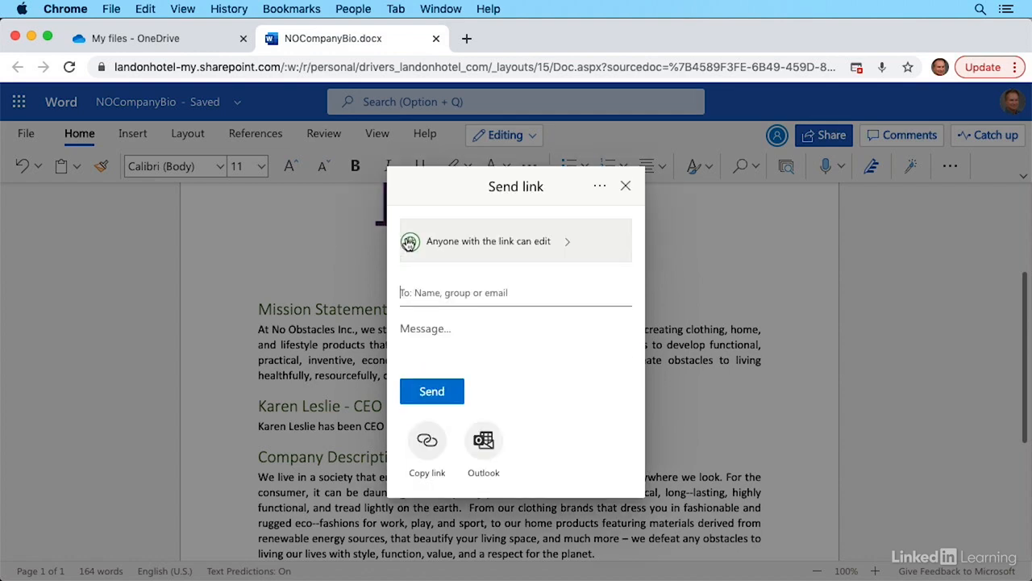
{"action": "left_click", "coordinate": [626, 186]}
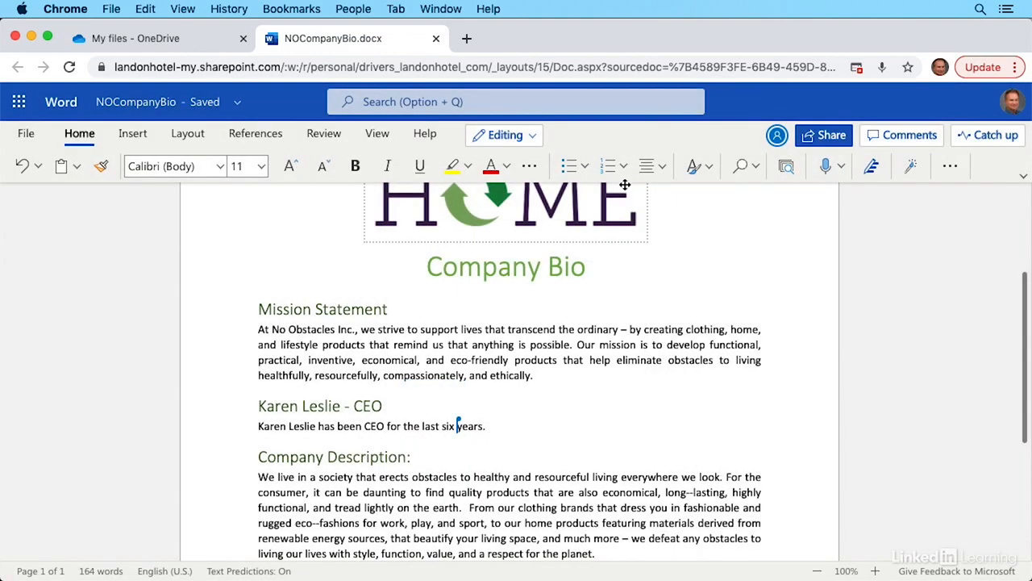